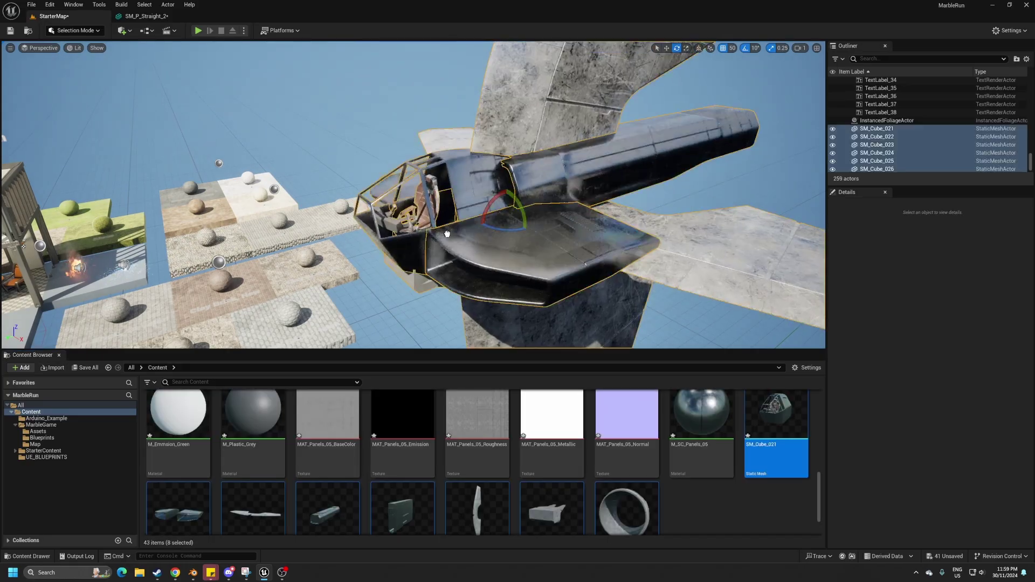
- Place the eight selected spaceship part meshes together in the level and check them up close
left_click_drag(446, 234, 446, 234)
key("s")
right_click_drag(447, 234, 459, 191)
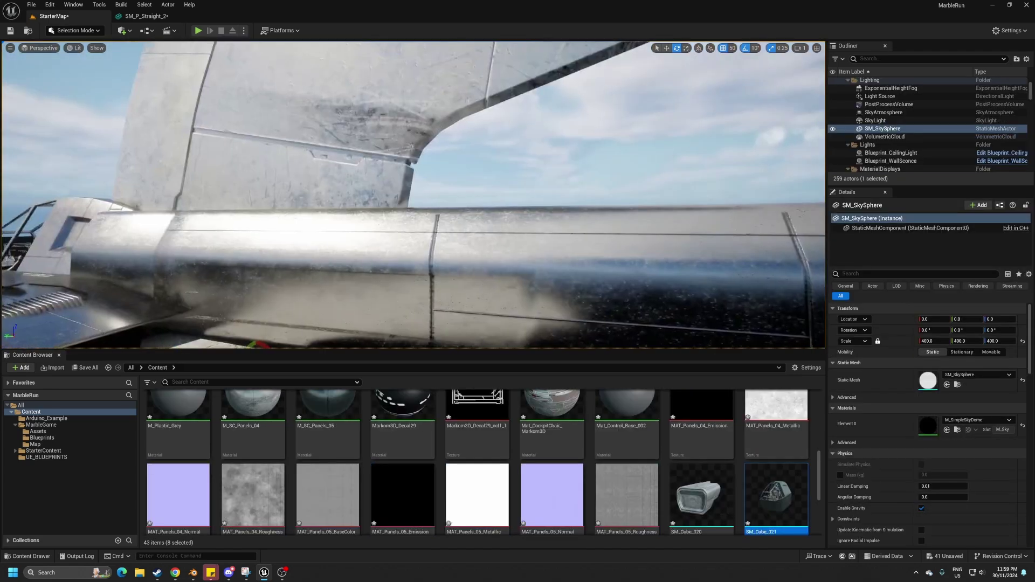
mouse_move(471, 285)
right_mouse_down()
mouse_move(460, 259)
mouse_move(474, 248)
mouse_move(458, 278)
right_mouse_up()
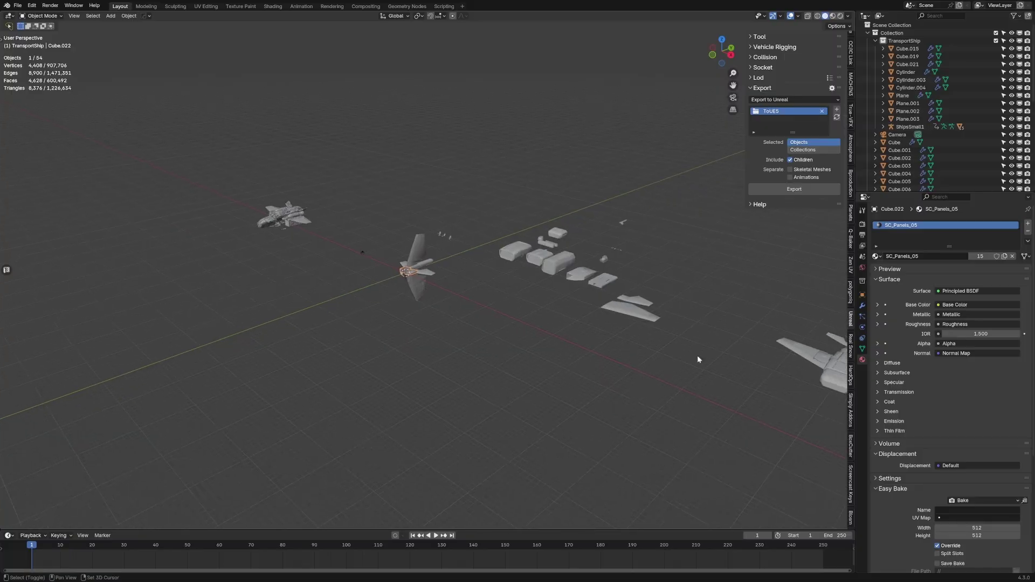
- Switch to Blender and expand the Unreal add-on's Tool, Vehicle Rigging, Collision, Socket and Lod sections
scroll(396, 264, "up", 10)
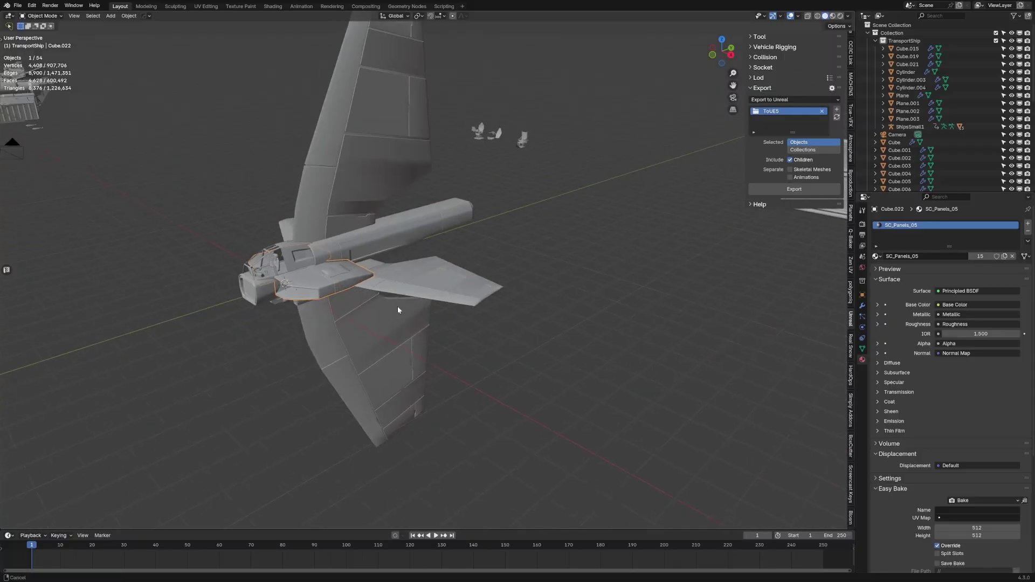
middle_click_drag(397, 306, 457, 278, "shift")
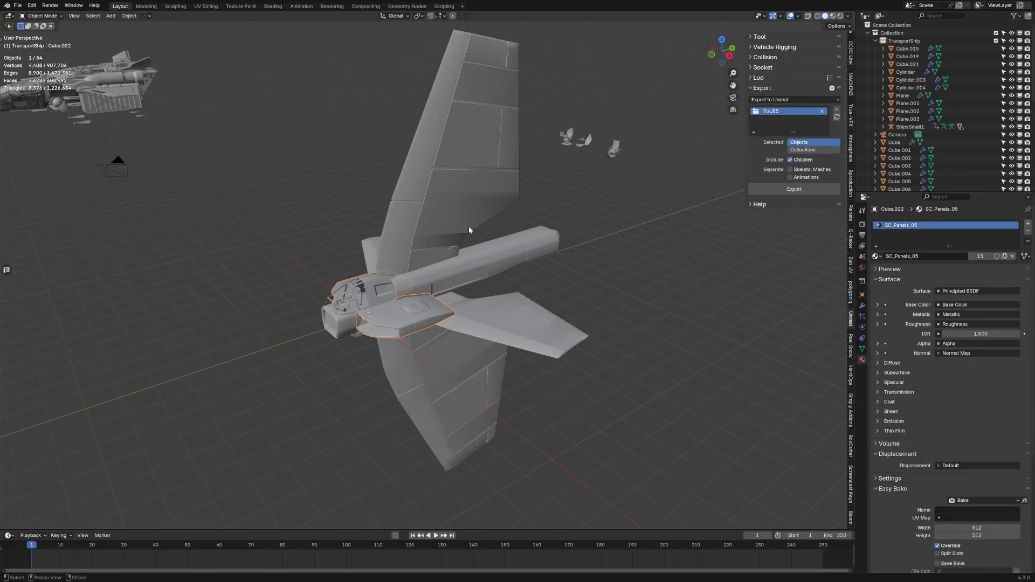
scroll(461, 380, "down", 6)
middle_click_drag(673, 405, 444, 311, "shift")
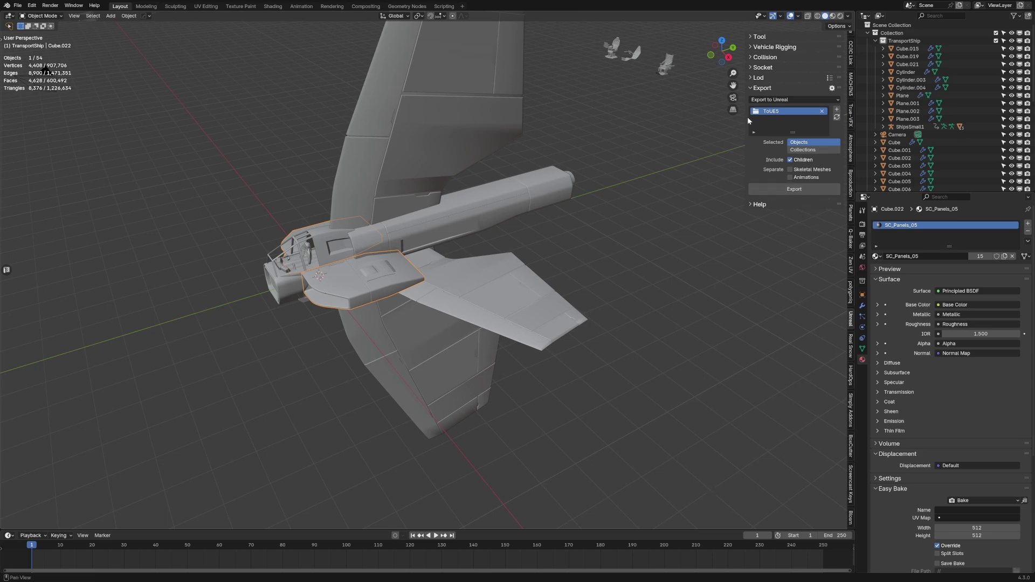
left_click(751, 36)
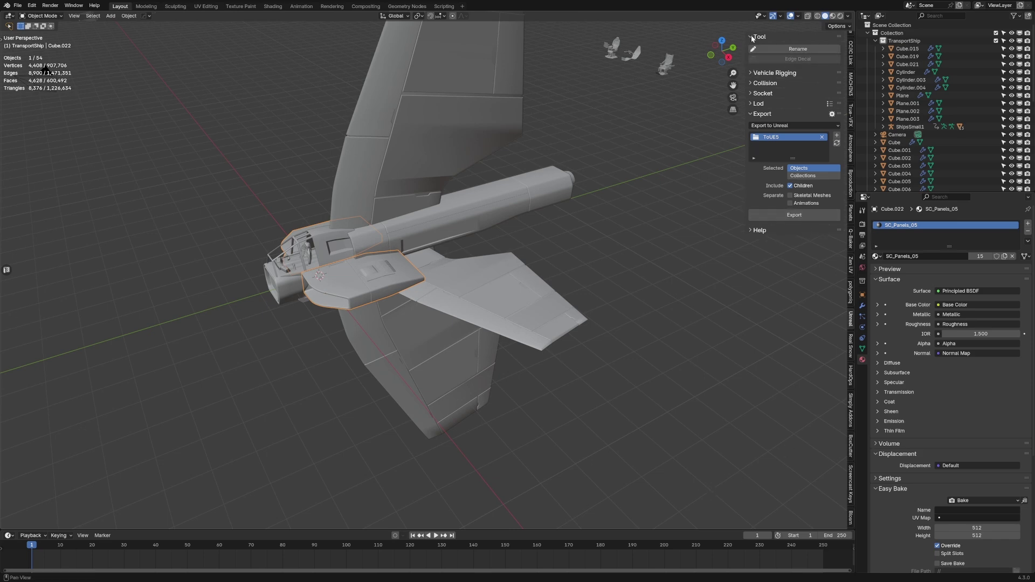
left_click(751, 73)
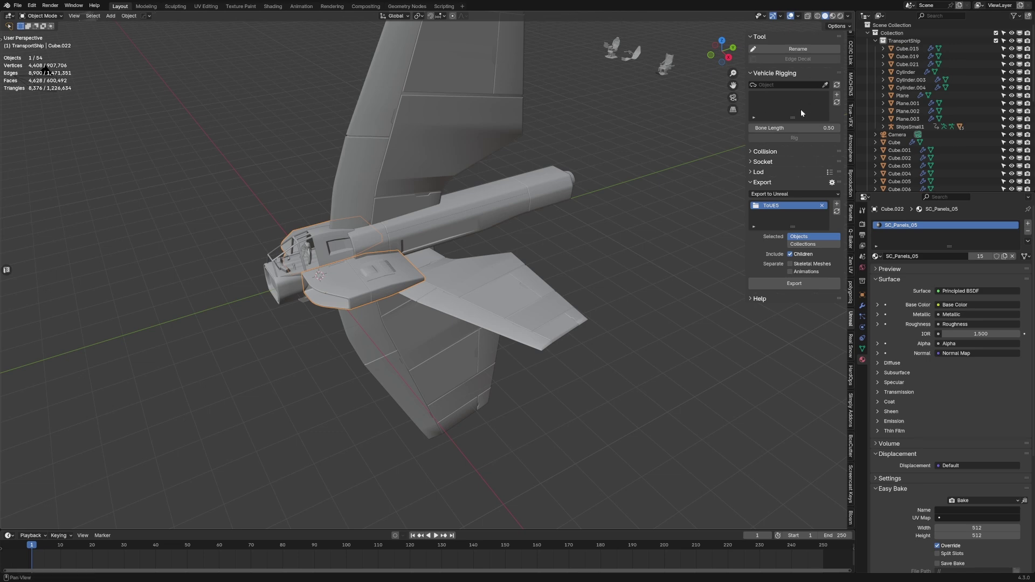
left_click(765, 152)
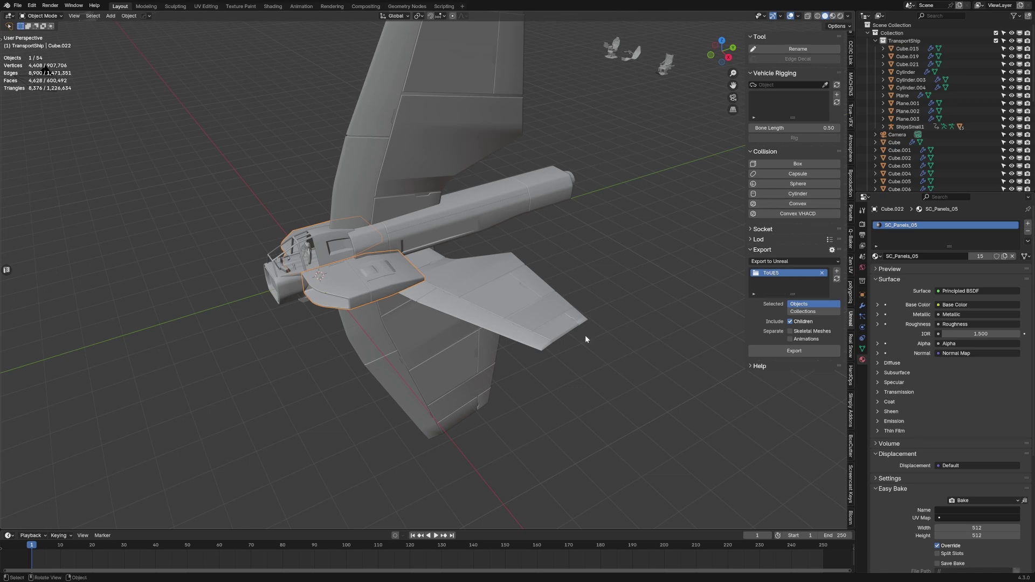
left_click(753, 230)
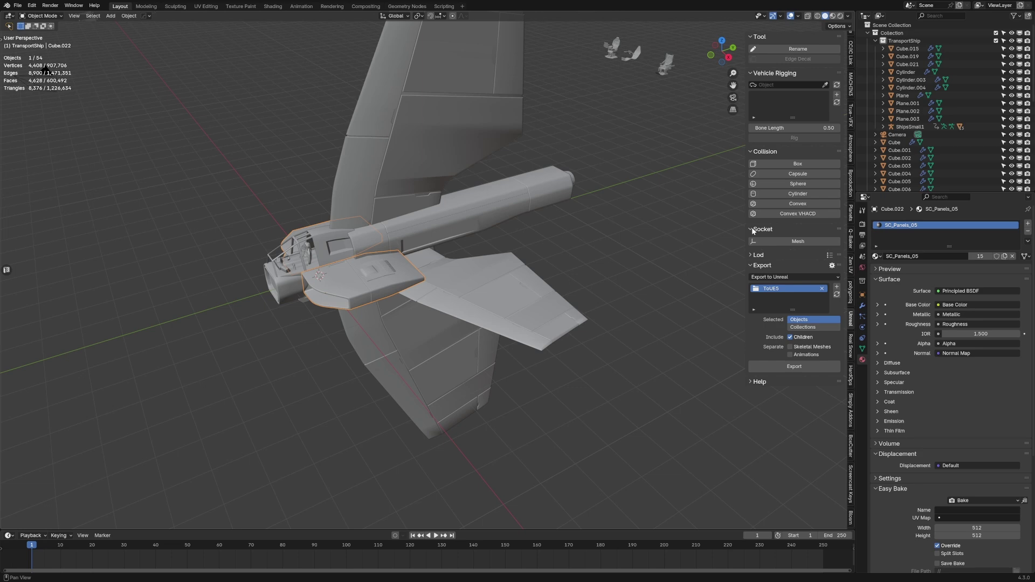
left_click(756, 254)
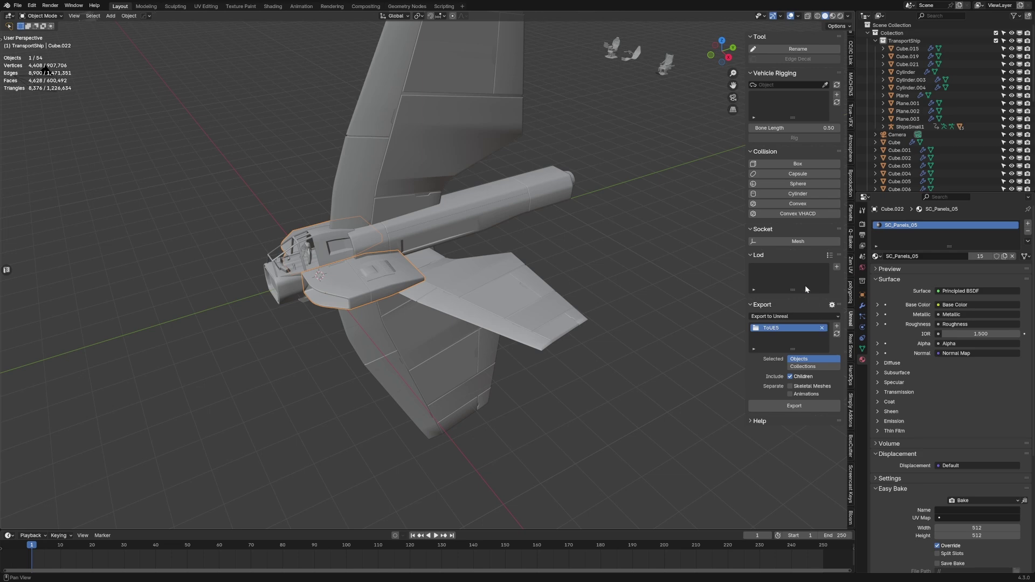
- Select all parts of the winged spaceship and apply their location, rotation and scale
middle_click_drag(351, 286, 360, 281)
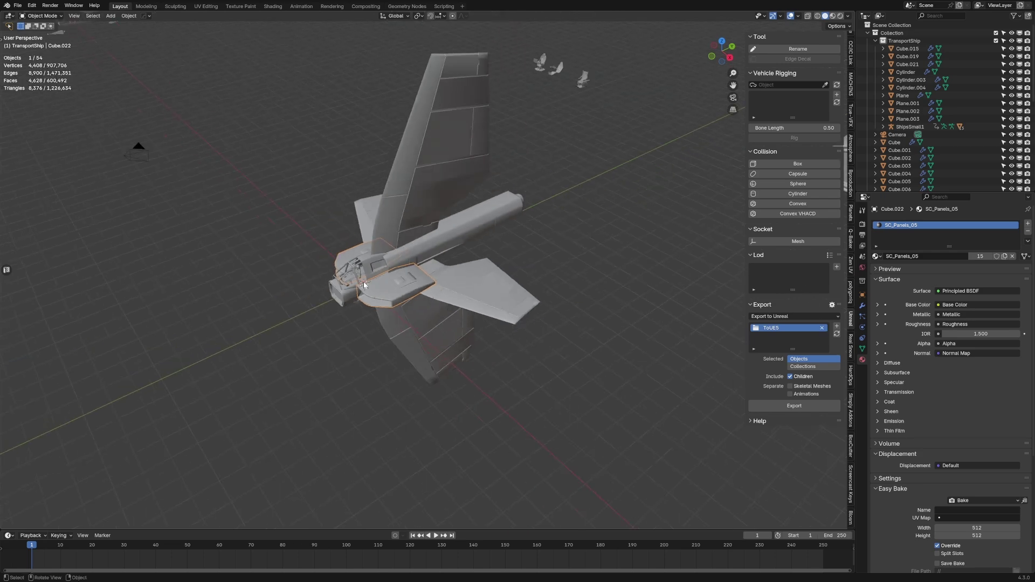
key("c")
scroll(393, 312, "up", 3)
left_click(392, 311)
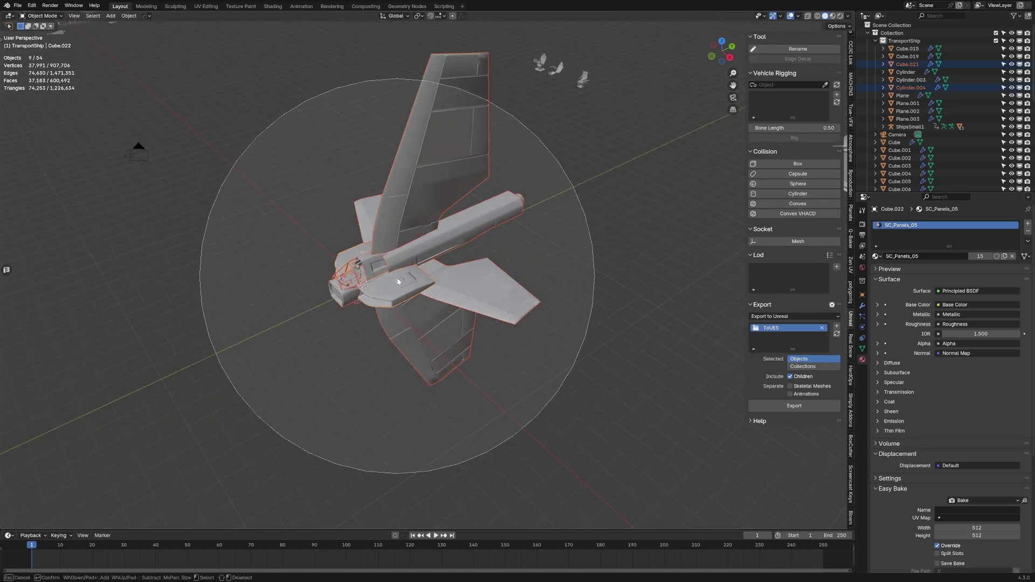
key("Escape")
scroll(399, 308, "up", 3)
key("ctrl+a")
left_click(397, 308)
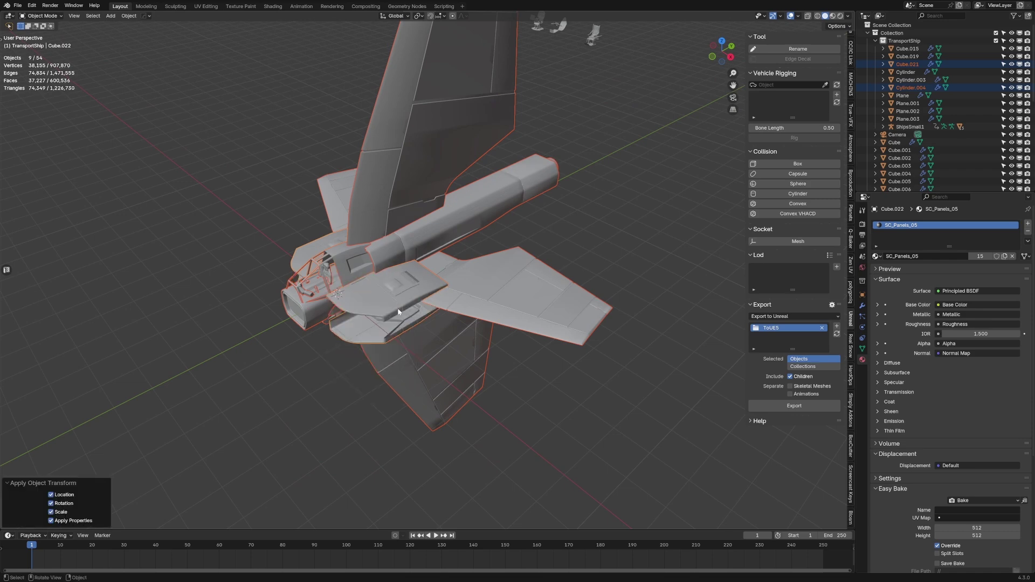
middle_click_drag(397, 312, 418, 282)
- Convert the selected spaceship parts to meshes and join them into a single object
key("F3")
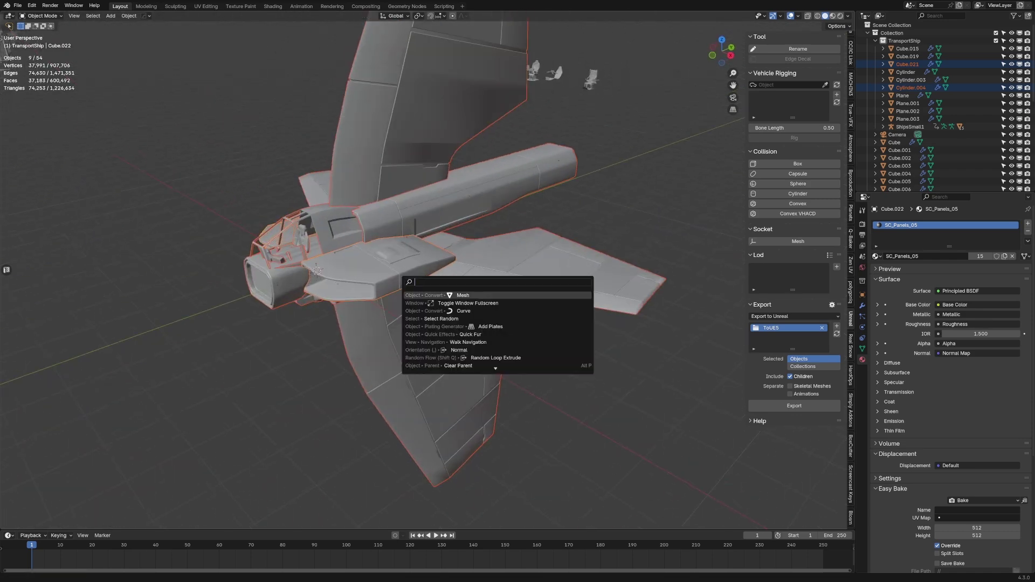
key("Escape")
right_click(402, 283)
key("Escape")
right_click(401, 282)
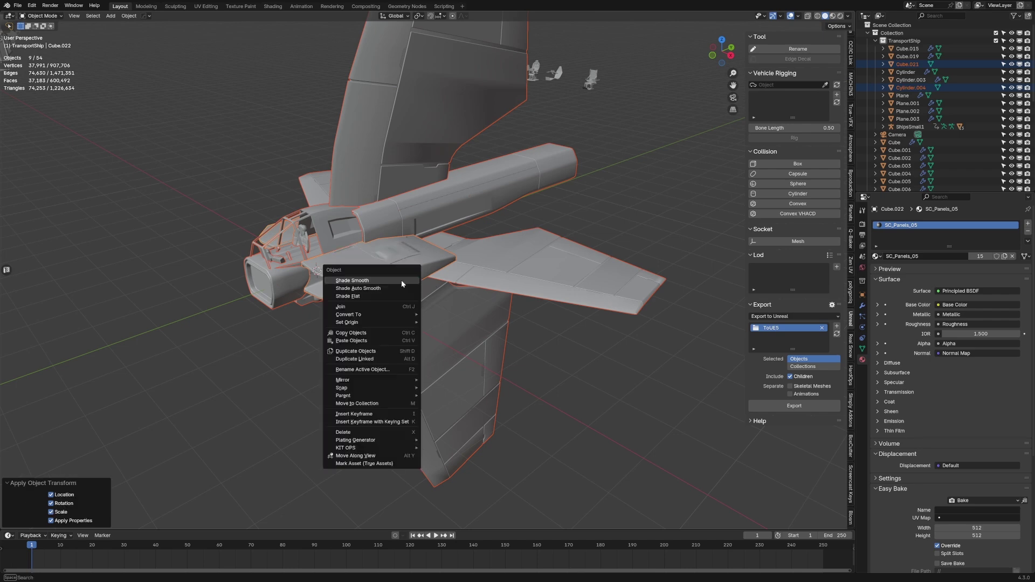
key("ctrl+j")
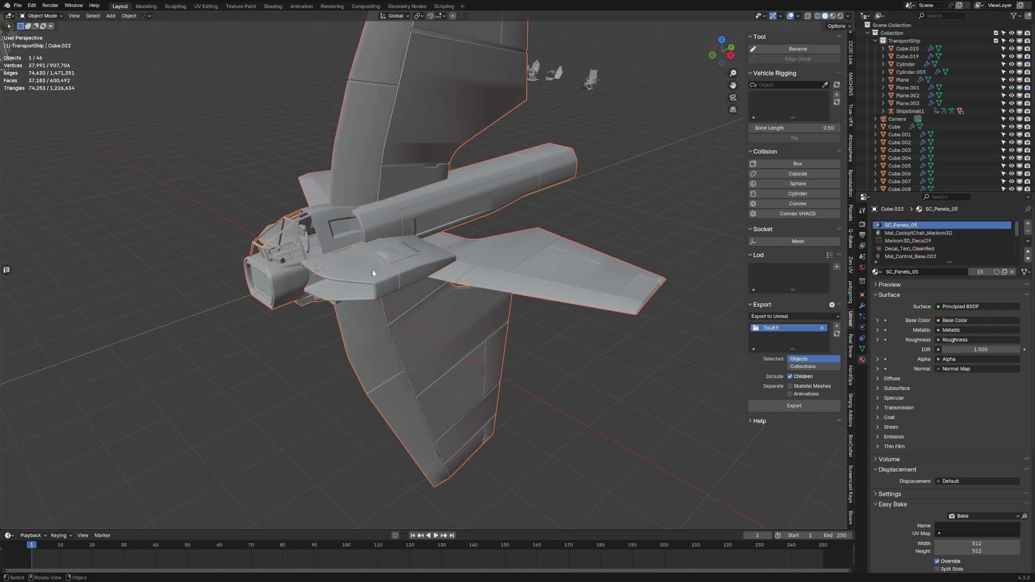
- Rename the joined spaceship object as Spacehips1
scroll(372, 270, "down", 2)
mouse_move(372, 270)
middle_mouse_down()
mouse_move(391, 274)
mouse_move(369, 271)
middle_mouse_up()
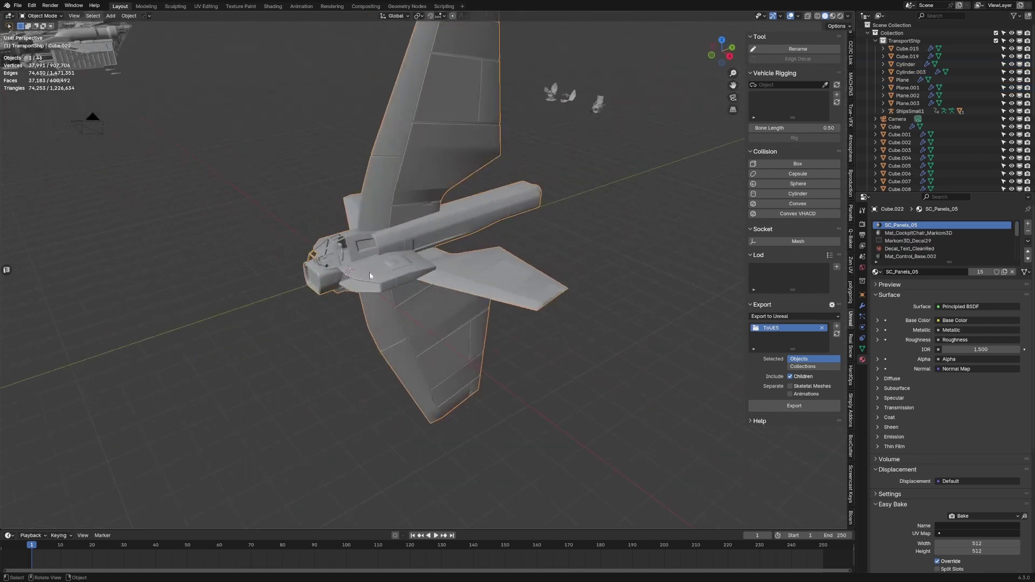
middle_click_drag(423, 321, 537, 222, "shift")
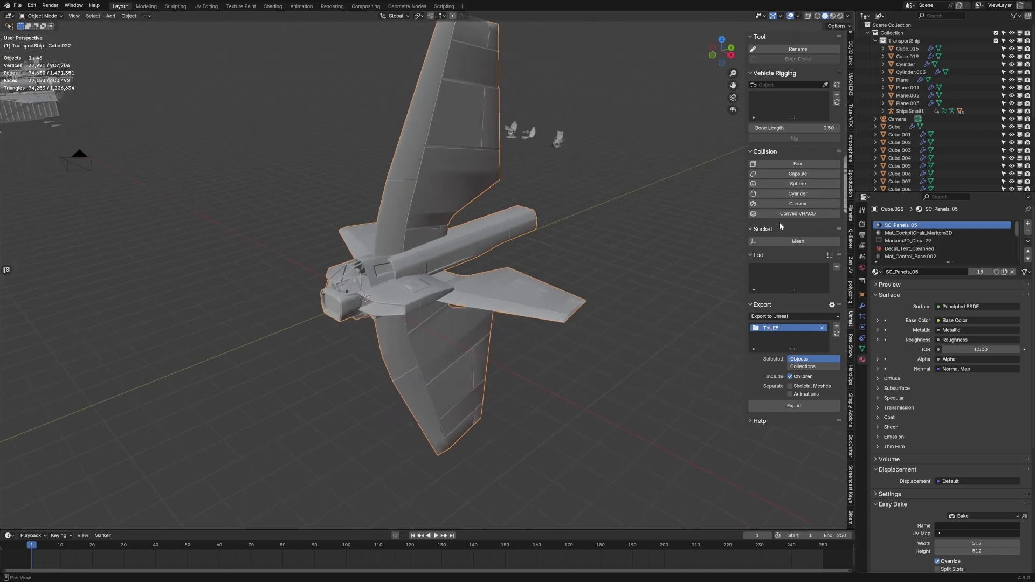
left_click(787, 48)
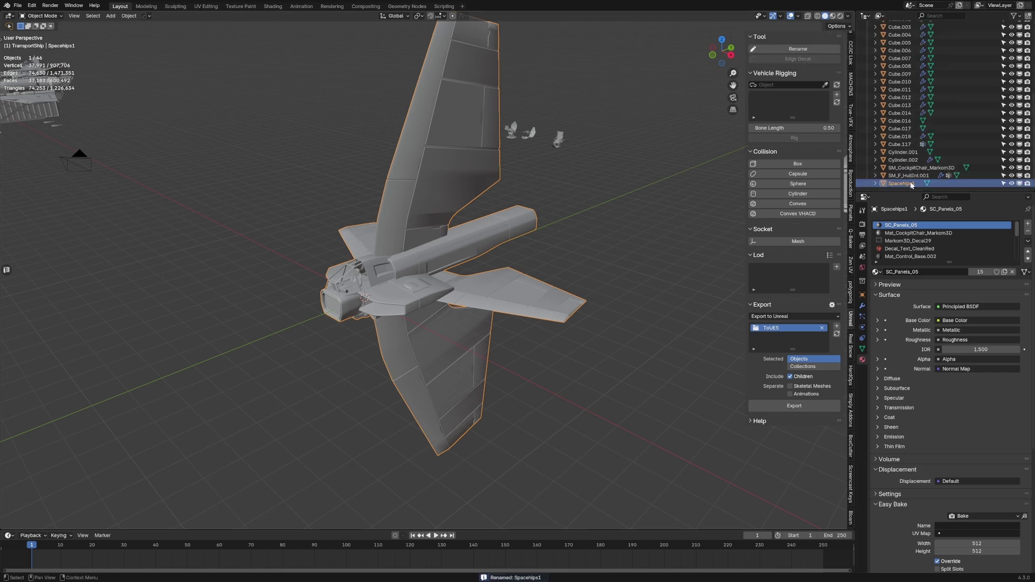
- Add a box collision around the spaceship
left_click(781, 164)
middle_click_drag(464, 287, 719, 258)
scroll(900, 178, "down", 2)
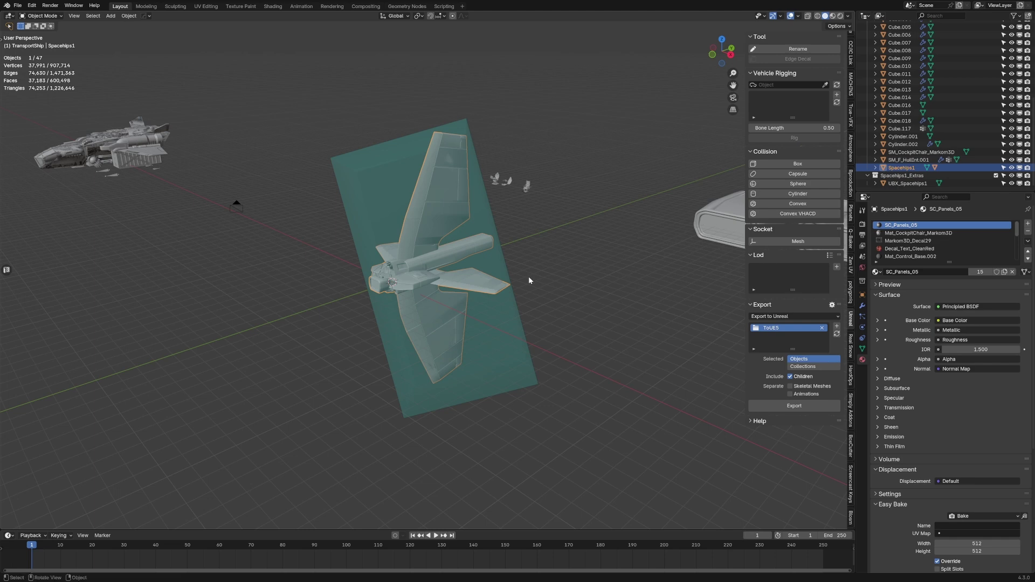
- Add three LOD levels for the spaceship, setting LOD2 to 0.20 and LOD3 to 0.05
left_click(837, 267)
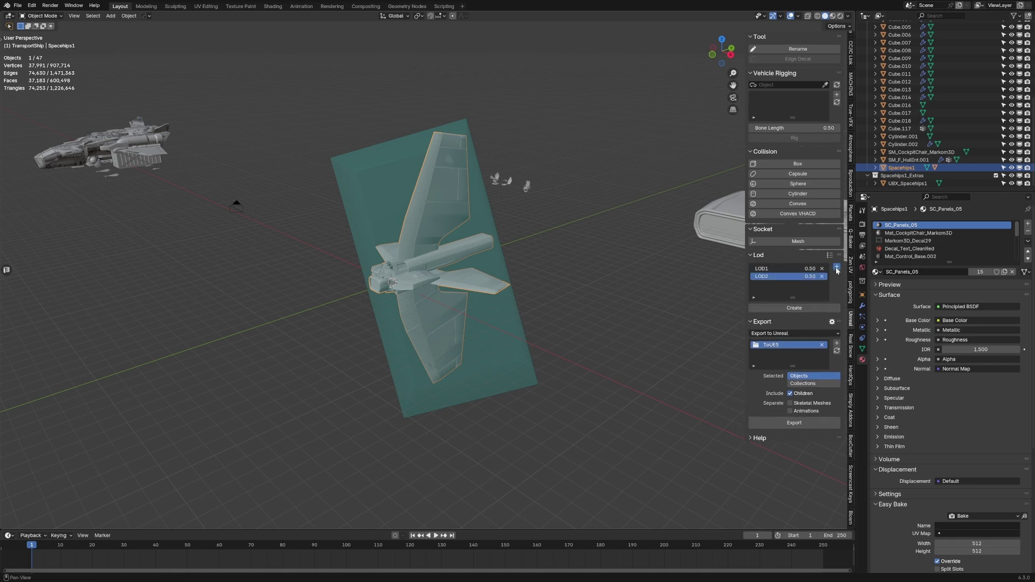
left_click(837, 266)
left_click(836, 267)
left_click_drag(807, 276, 777, 277)
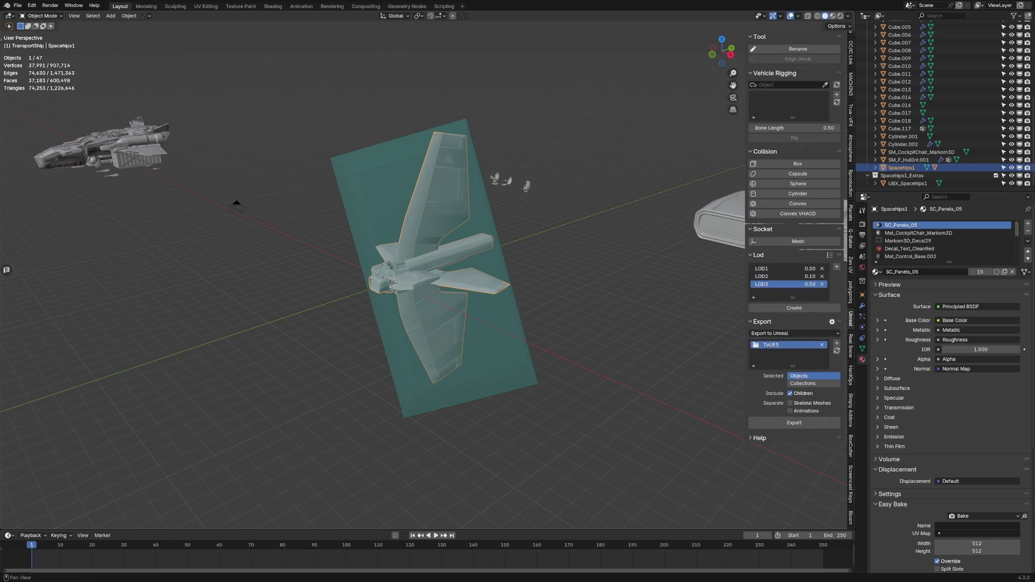
left_click(807, 284)
key("Return")
left_click(810, 283)
key("BackSpace")
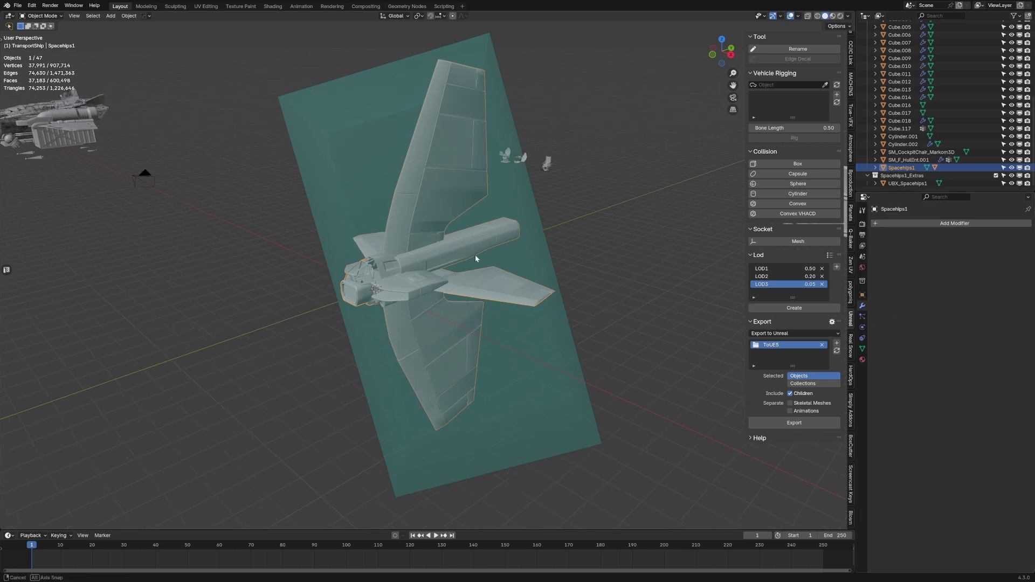
- Review the Unreal add-on's FBX export settings and its general naming prefixes in the preferences
scroll(474, 254, "up", 4)
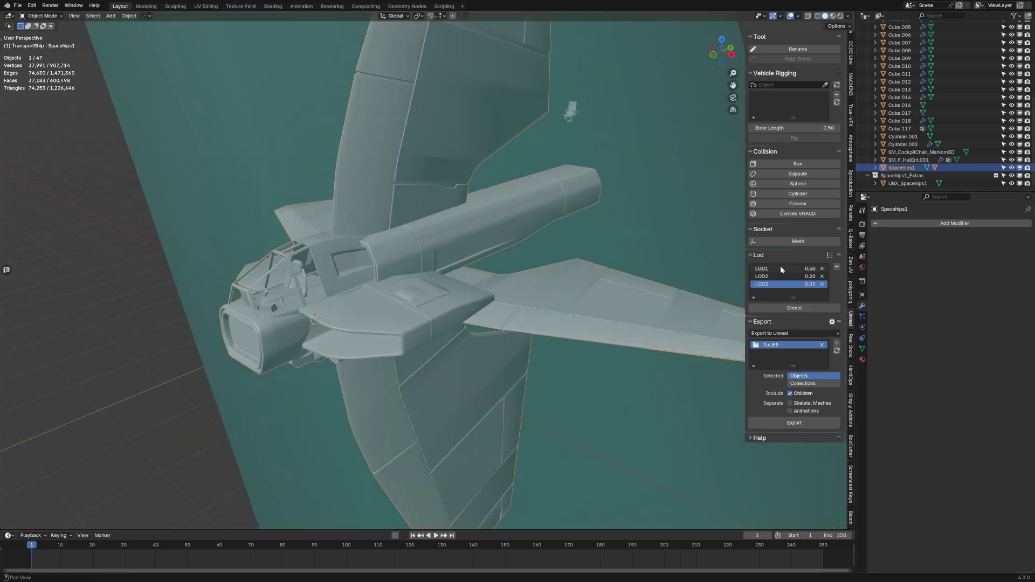
left_click(831, 321)
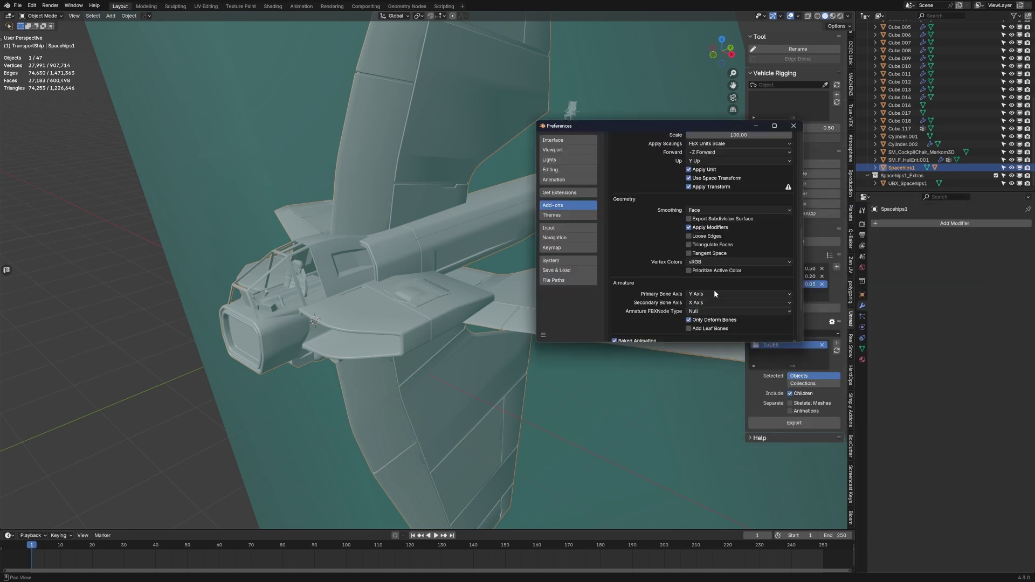
scroll(713, 289, "up", 6)
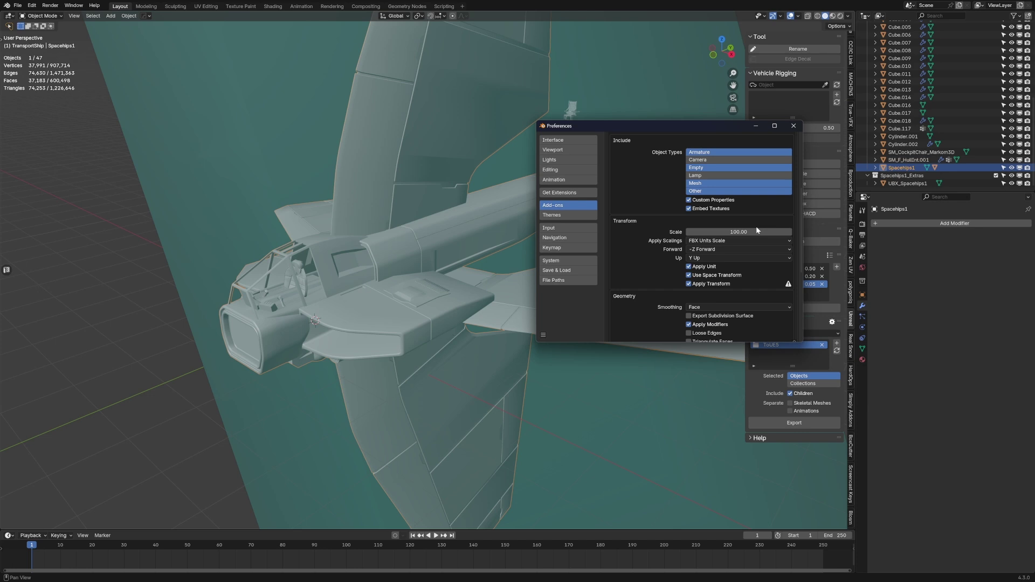
scroll(756, 226, "up", 3)
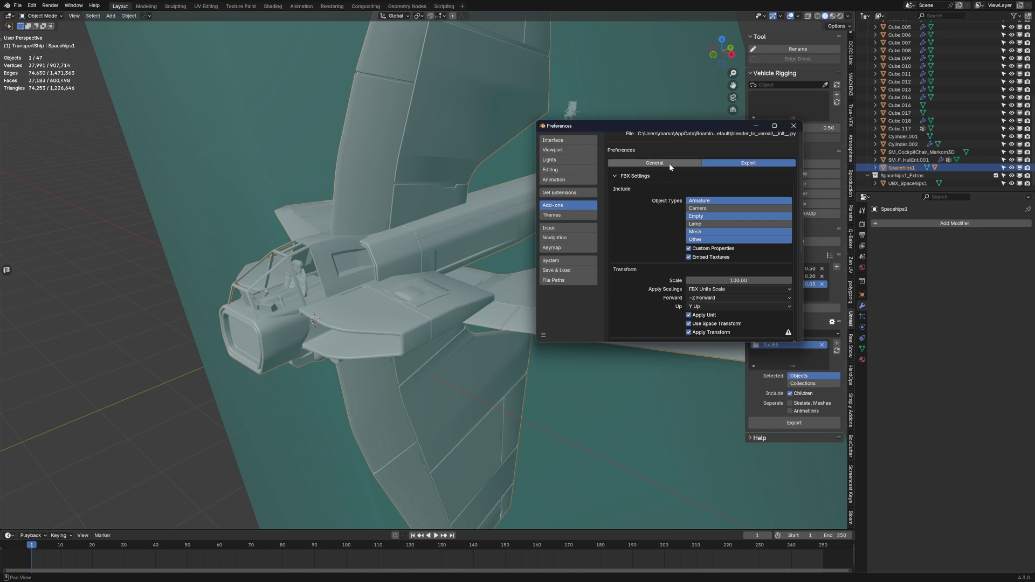
left_click(669, 163)
scroll(688, 228, "up", 2)
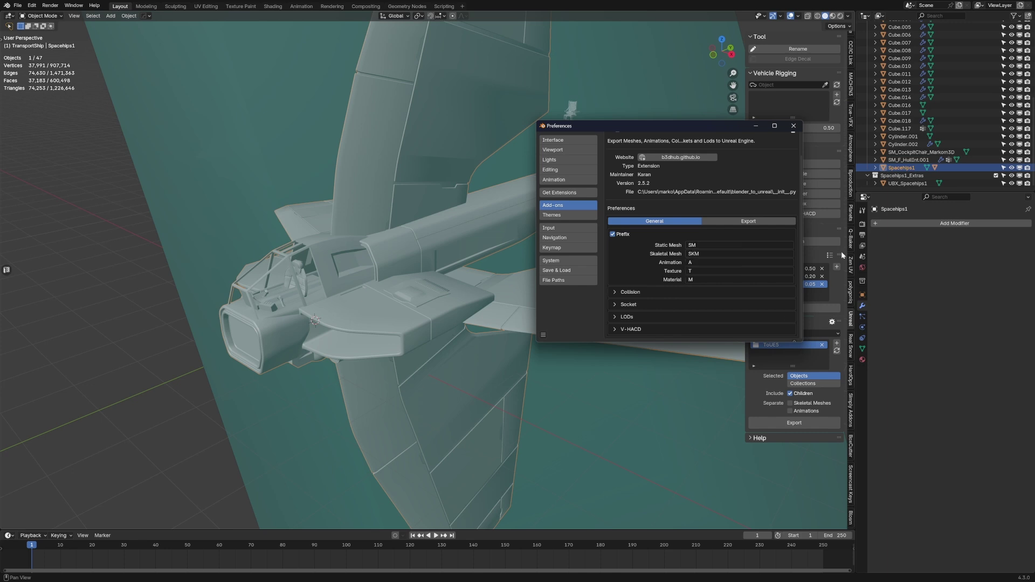
left_click(793, 125)
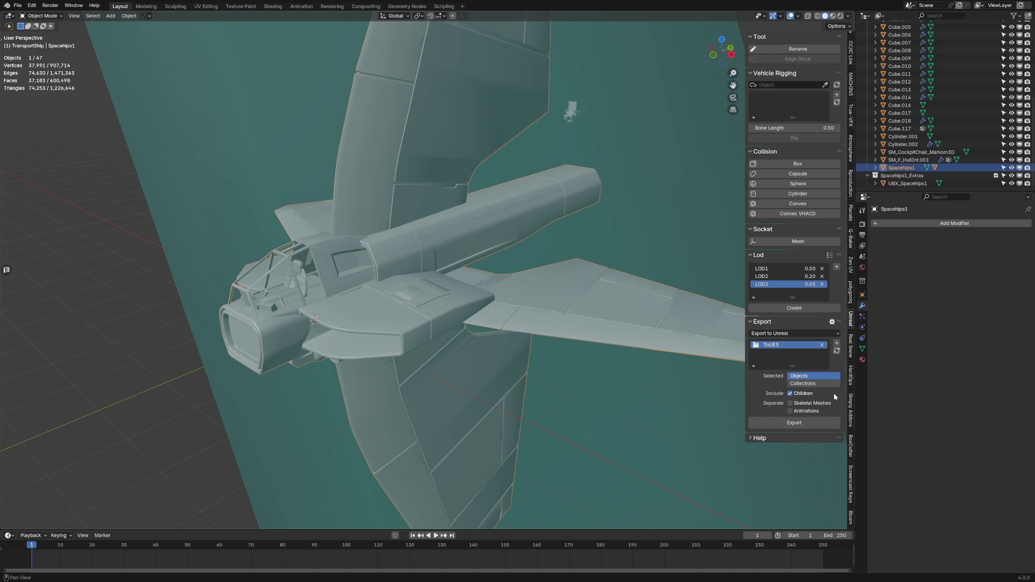
- Export the spaceship to the ToUE5 folder and open SM_Spacehips1.fbx for import in Unreal Engine
left_click(788, 426)
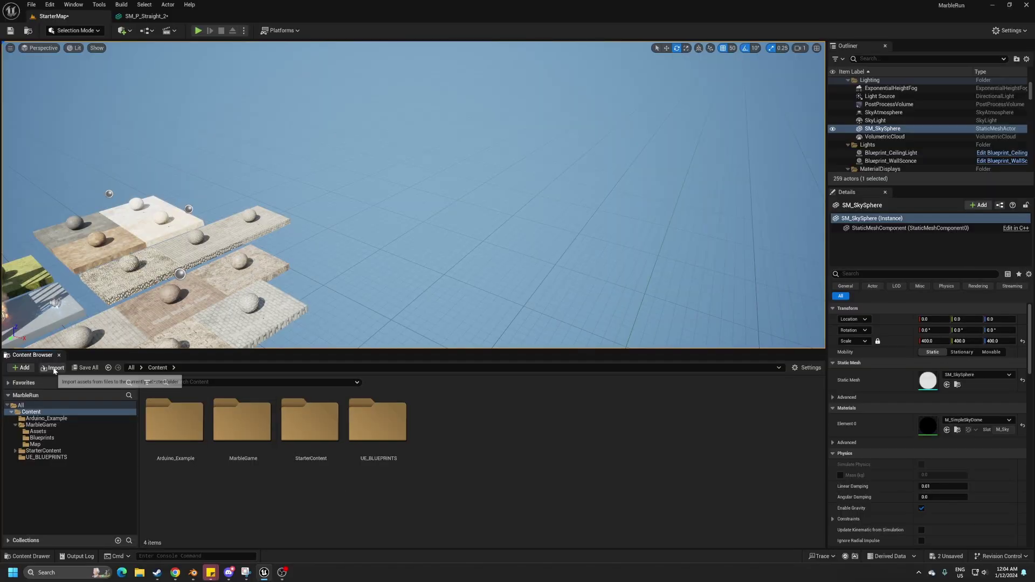
left_click(52, 367)
left_click(132, 251)
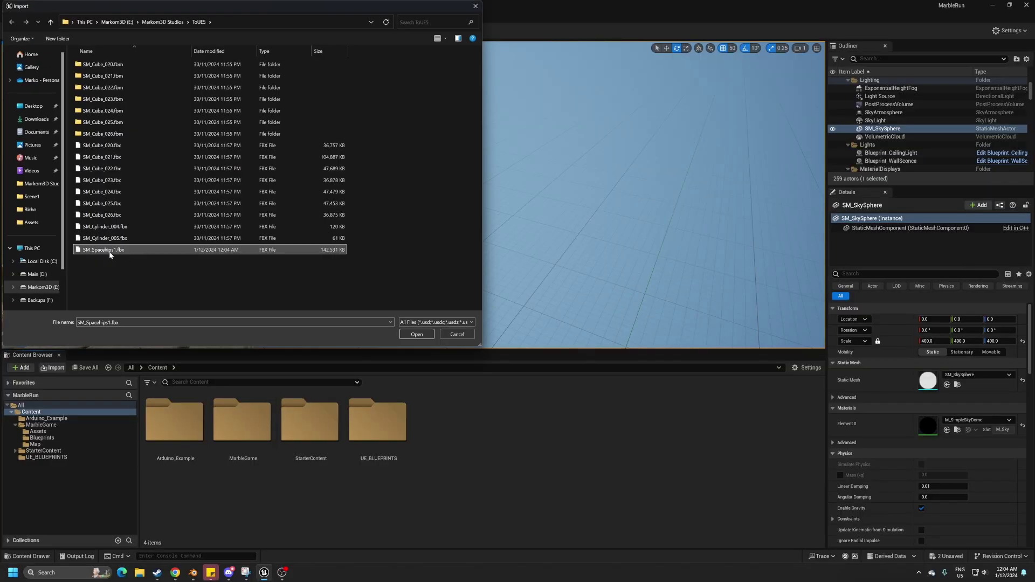
left_click(406, 335)
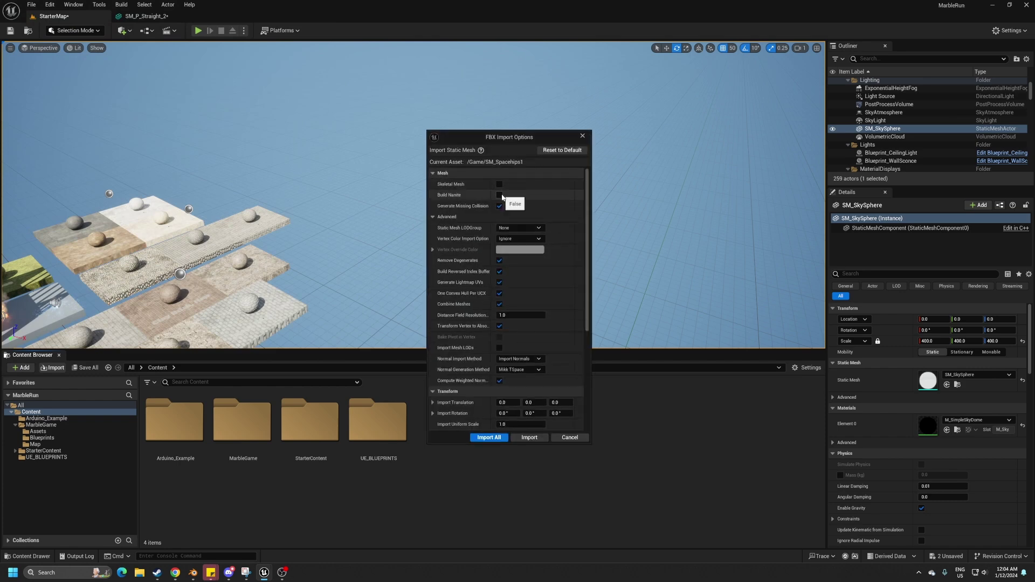
- Import the FBX with Combine Meshes turned off and place the SM_Spacehips1 mesh in the level
left_click(499, 305)
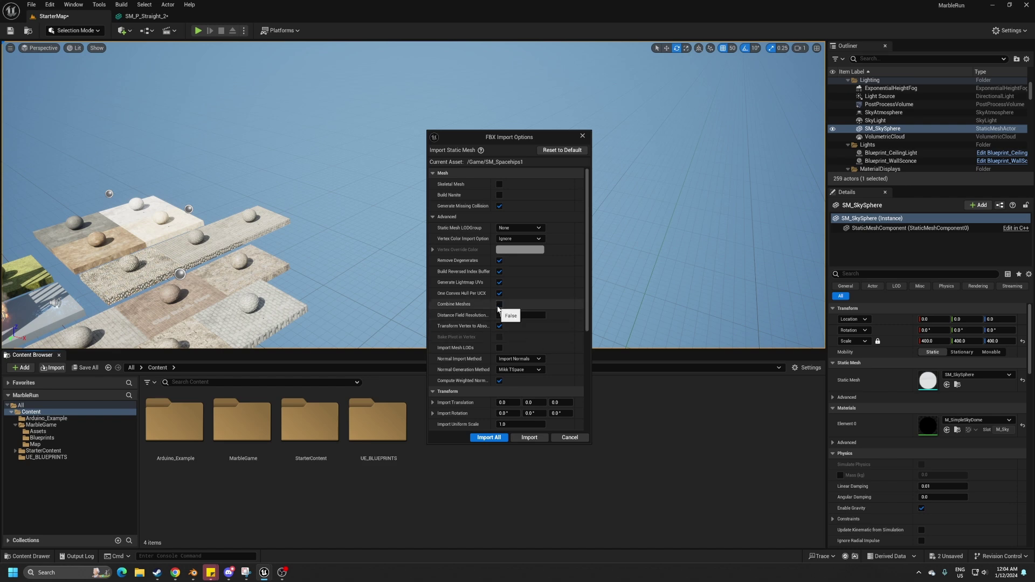
left_click(488, 437)
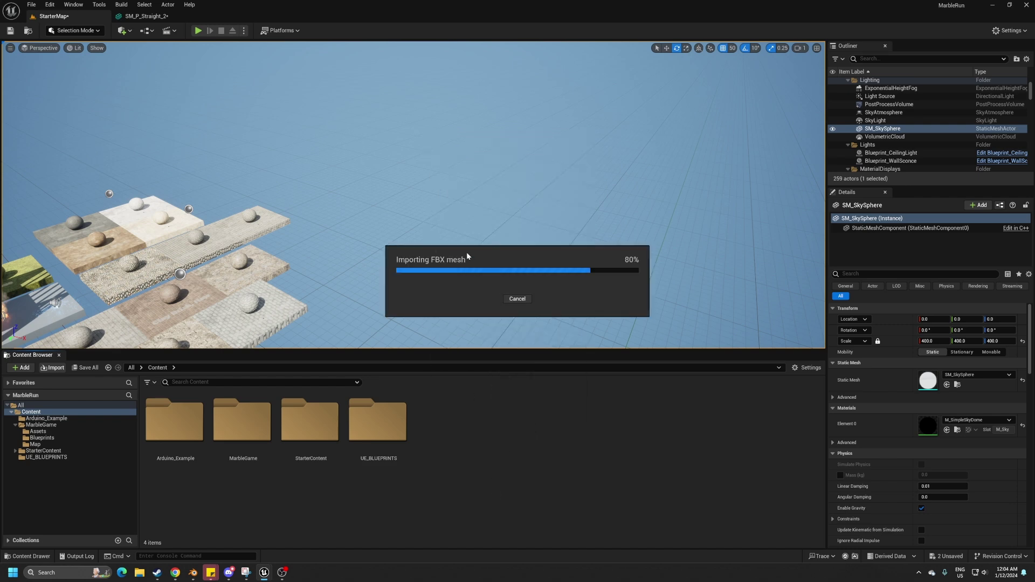
left_click_drag(700, 461, 451, 180)
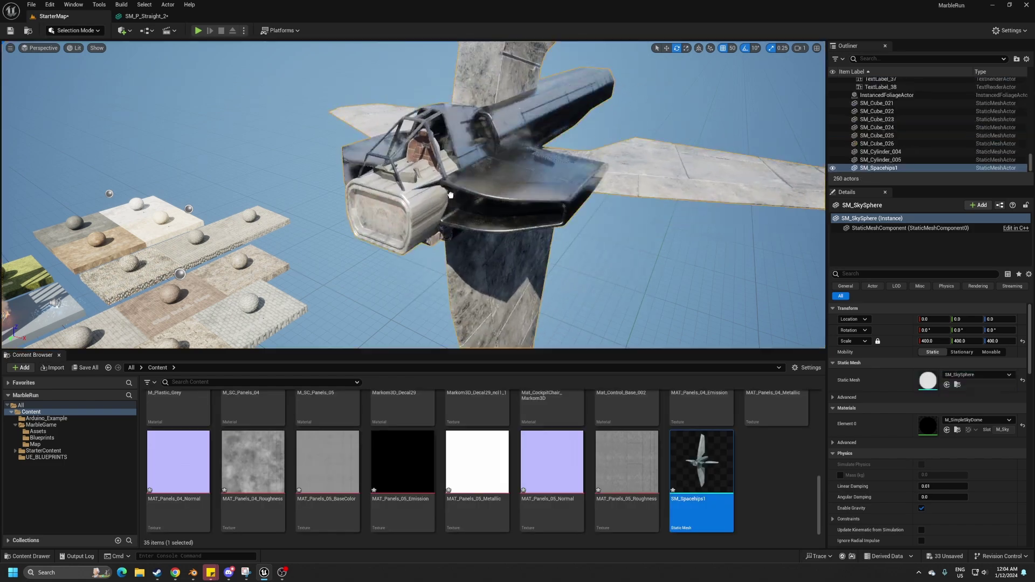
- Examine the placed spaceship mesh and its materials from several angles in the level
right_click_drag(451, 180, 439, 162)
key("w")
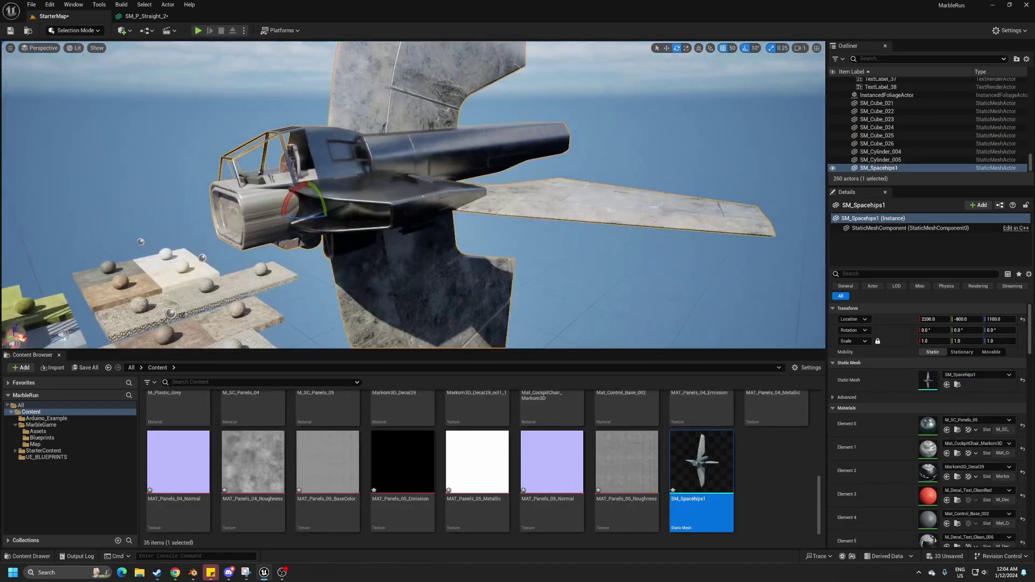
right_click_drag(430, 233, 430, 233)
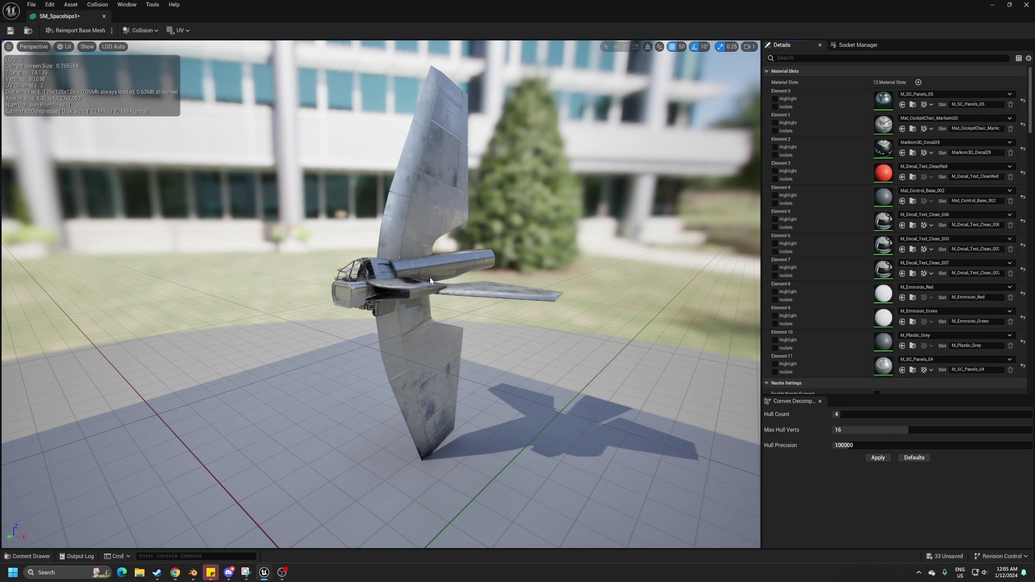
- Inspect the Nanite, LOD and collision settings of SM_Spacehips1, expanding its box collision primitive
scroll(862, 271, "down", 15)
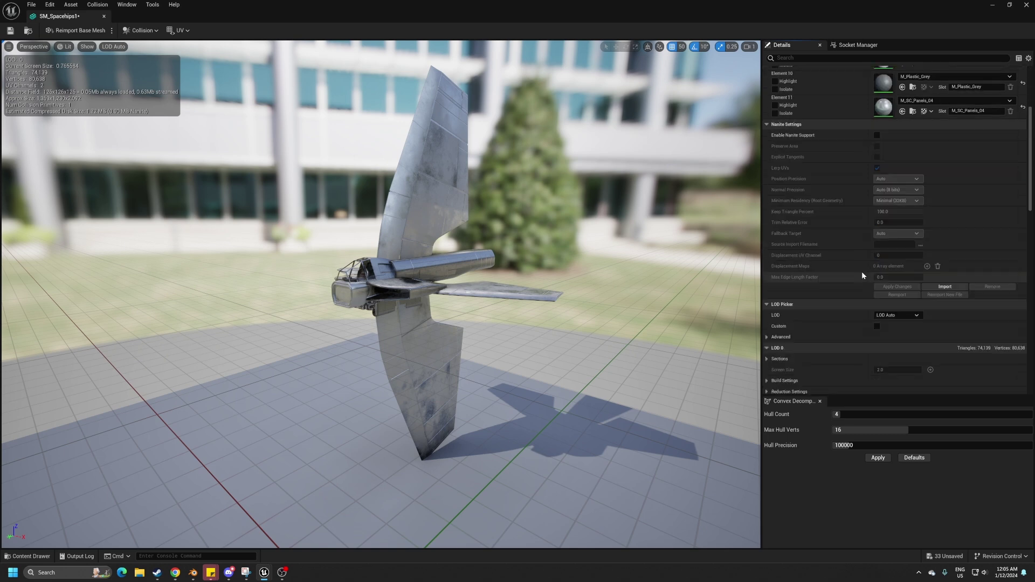
scroll(833, 243, "down", 3)
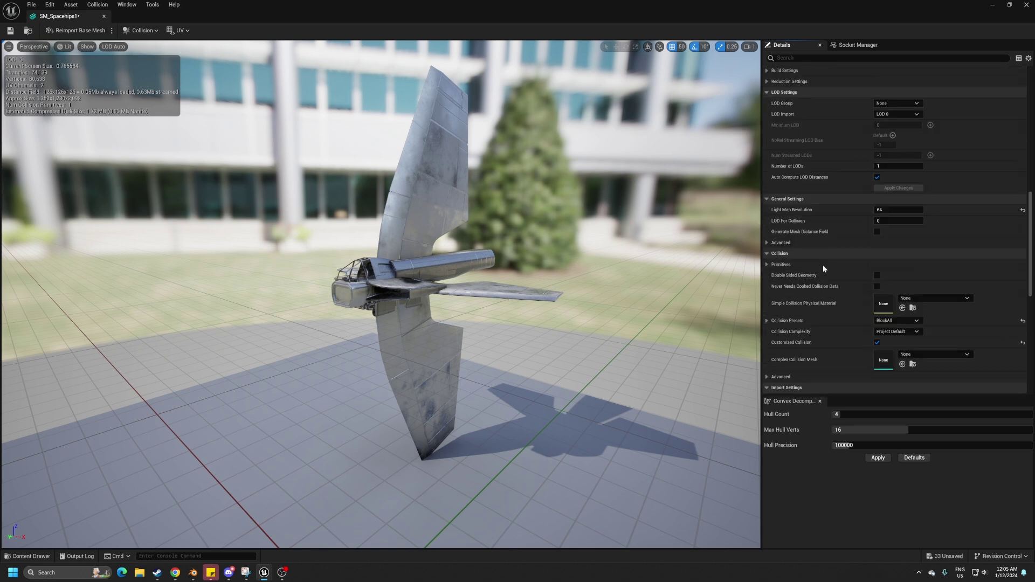
scroll(822, 269, "down", 2)
left_click(767, 238)
scroll(781, 238, "down", 3)
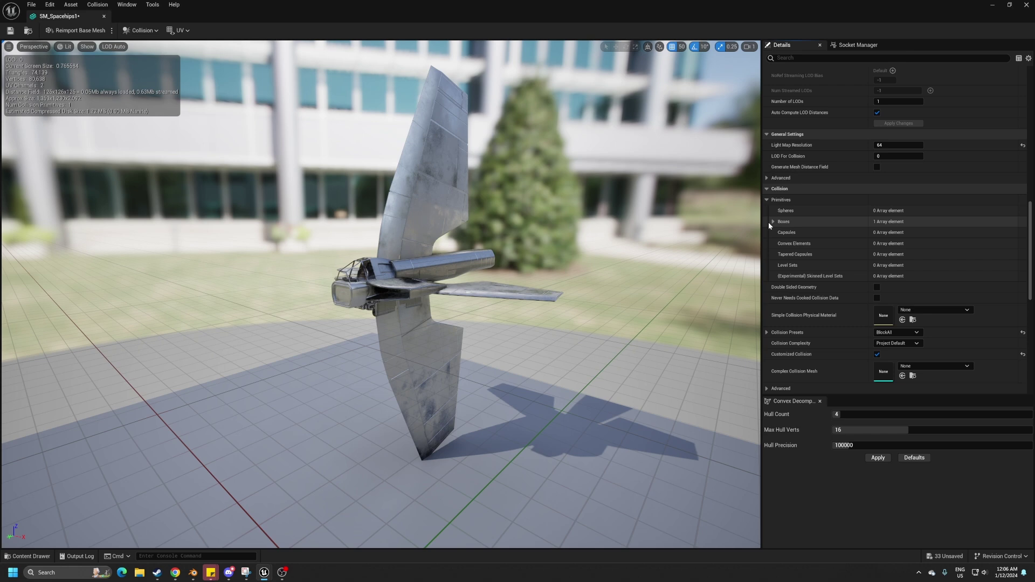
left_click(772, 222)
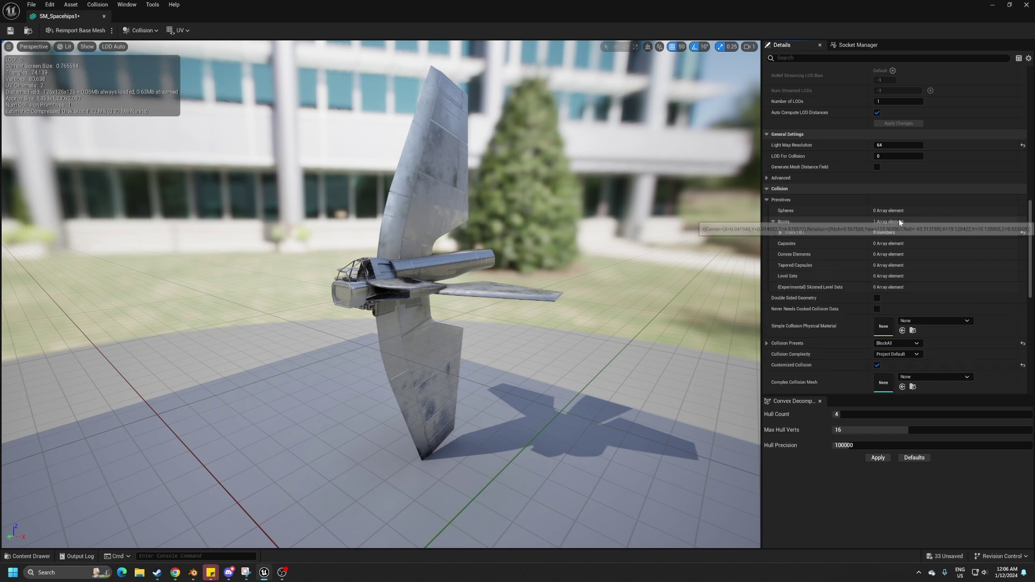
left_click(780, 233)
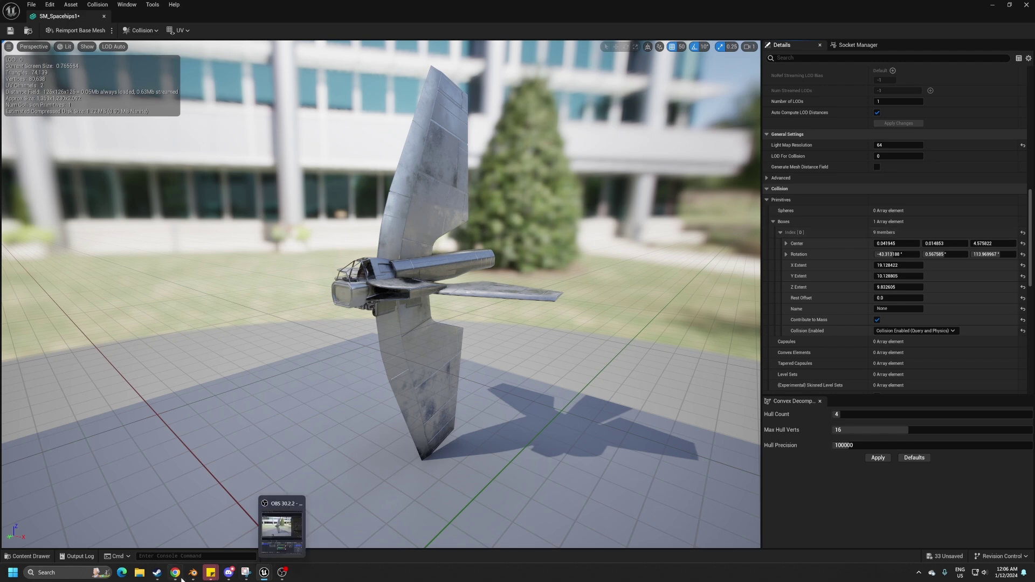
- Switch to Blender, add a second box collision to the spaceship and scale it to about 0.465
mouse_move(193, 572)
left_click(184, 531)
scroll(647, 192, "down", 5)
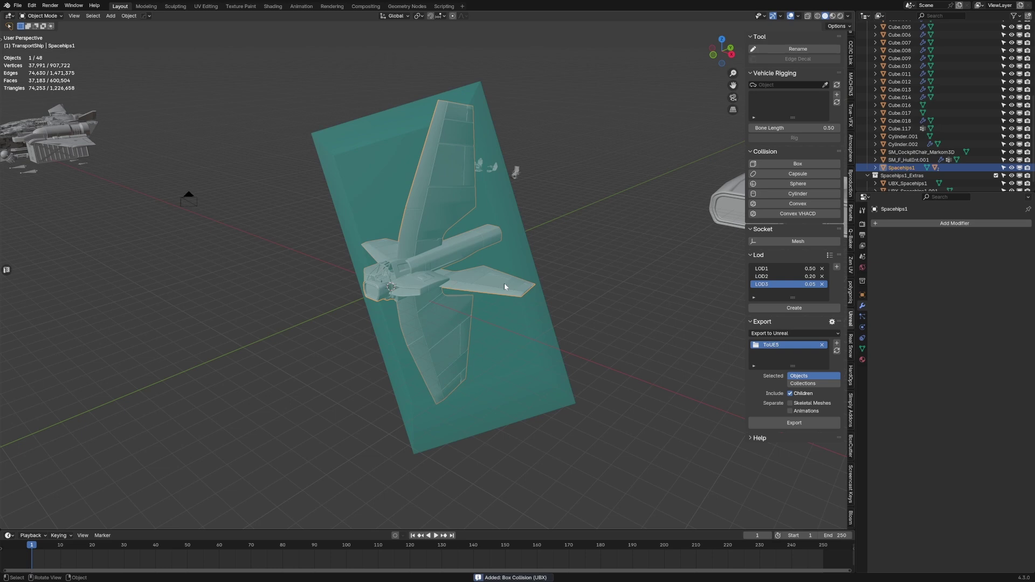
key("s")
right_click(541, 334)
left_click(545, 336)
key("s")
left_click(478, 324)
- Move the smaller collision box about 8.66 m along Y to the rear of the spaceship
key("g")
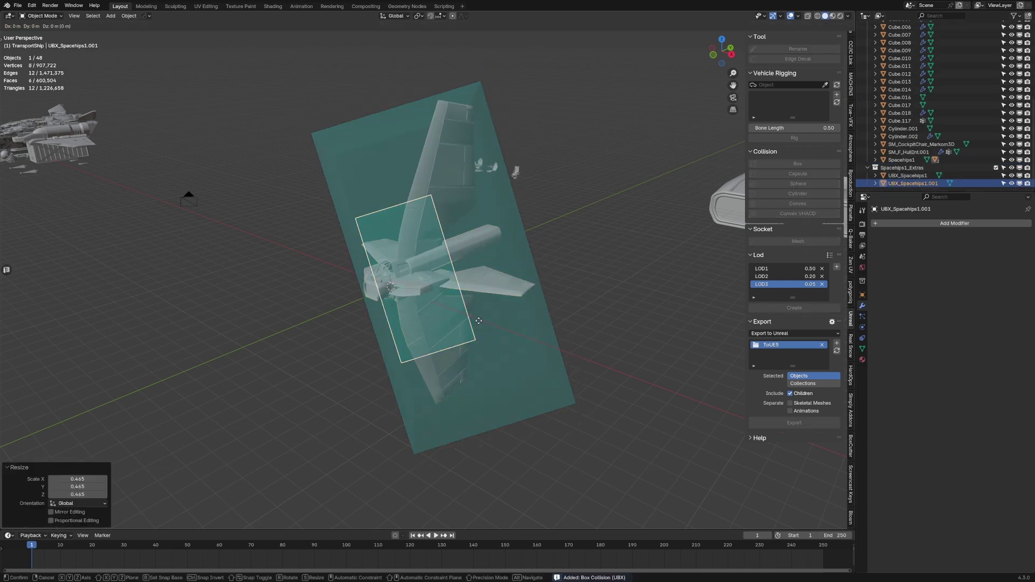
key("y")
left_click(551, 286)
middle_click_drag(555, 286, 528, 286)
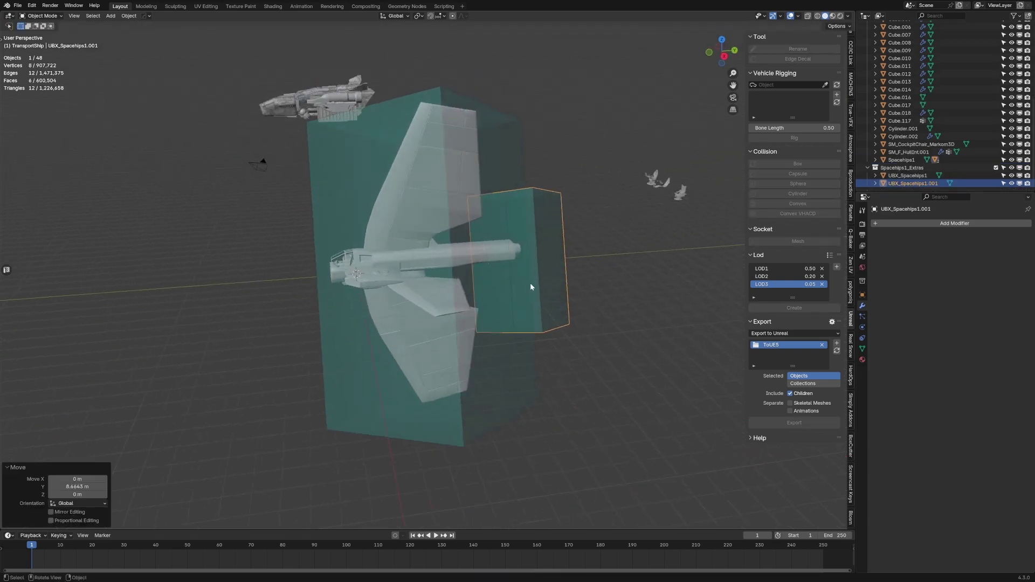
- Export the spaceship again to the ToUE5 folder and reimport the base mesh of SM_Spacehips1 in Unreal Engine
left_click(504, 251)
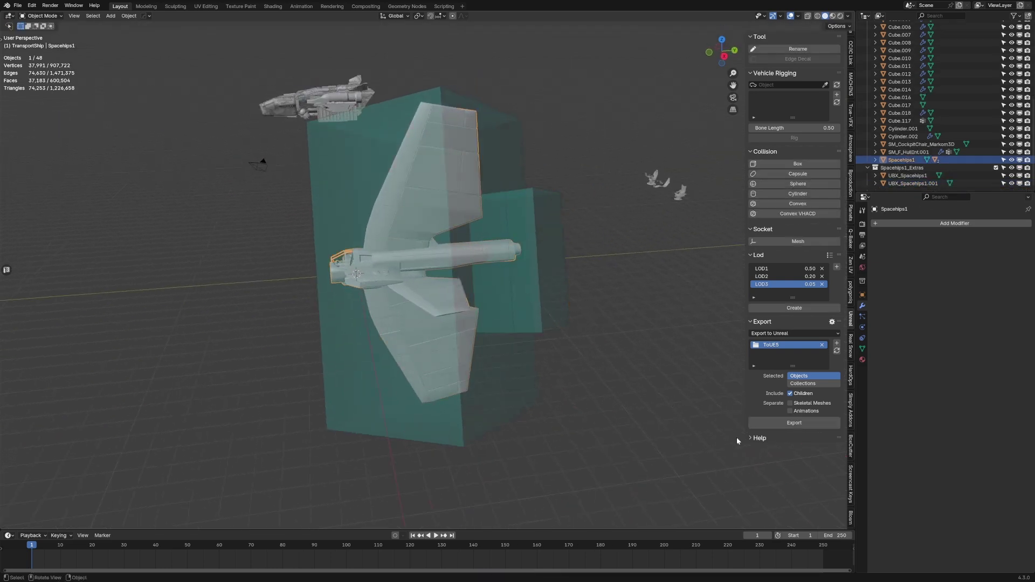
left_click(796, 422)
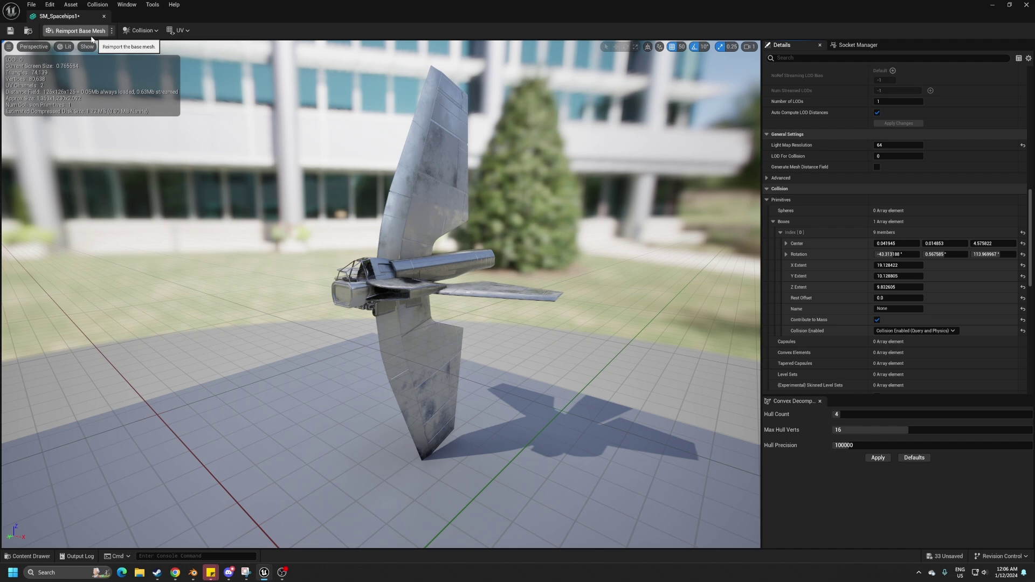
left_click(92, 39)
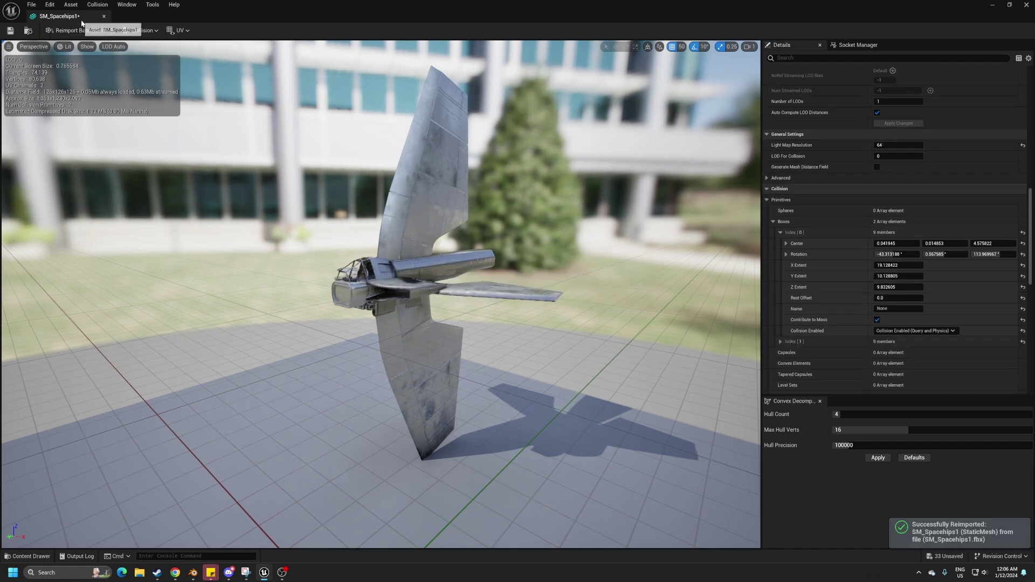
- Expand the second box collision primitive of the reimported mesh to examine its values
scroll(784, 264, "down", 2)
left_click(782, 305)
scroll(787, 309, "down", 1)
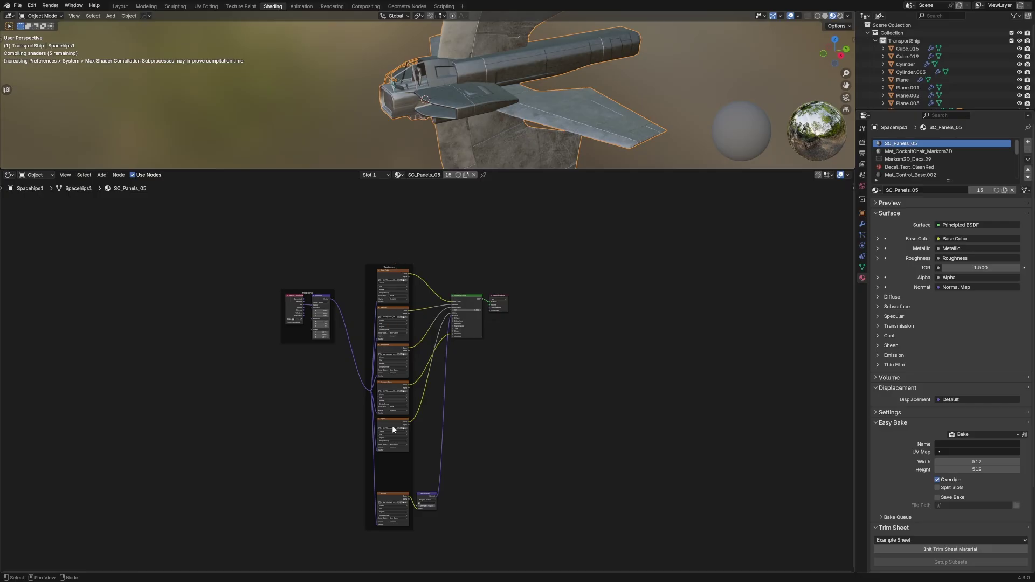
- Switch to Blender's Shading workspace and enlarge the 3D viewport above the SC_Panels_05 node editor
left_click_drag(515, 169, 515, 360)
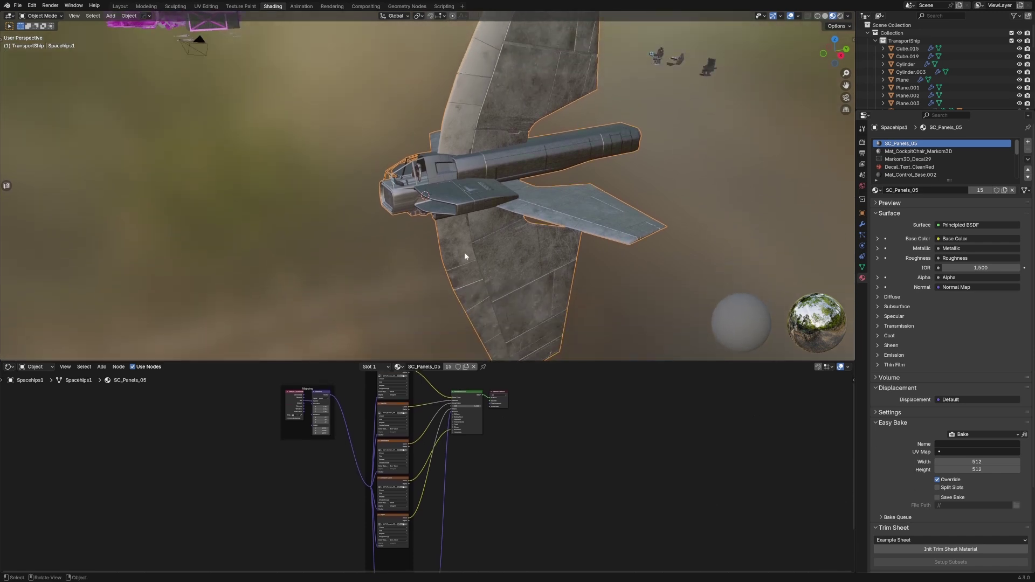